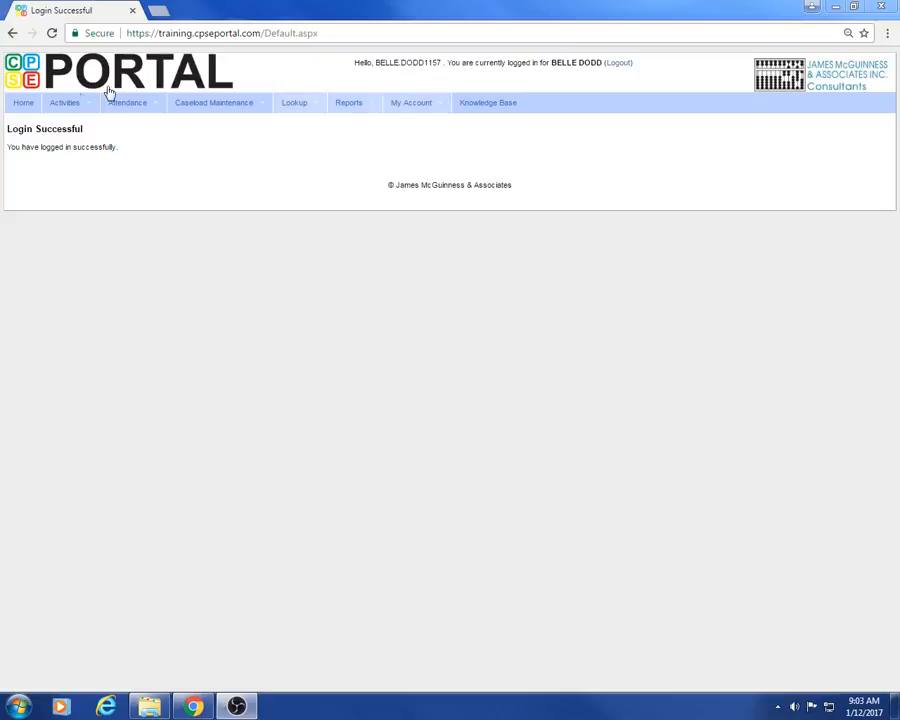
# - Open the Weekly Attendance calendar, select the OT provider, and check the Jump To date picker without changing the week
pyautogui.moveTo(127, 106)
pyautogui.click(138, 147)
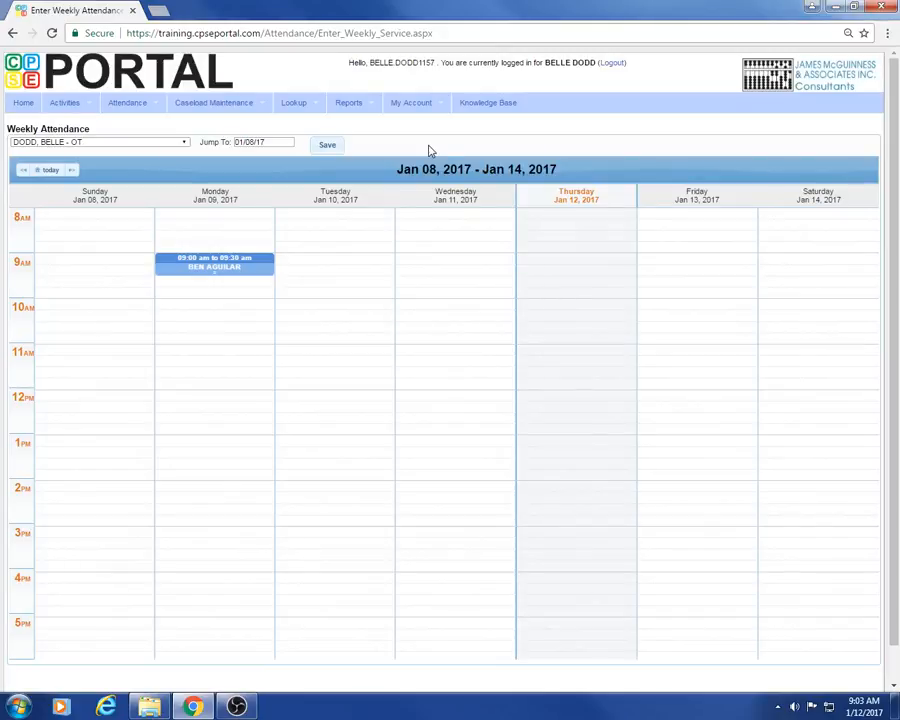
pyautogui.click(184, 143)
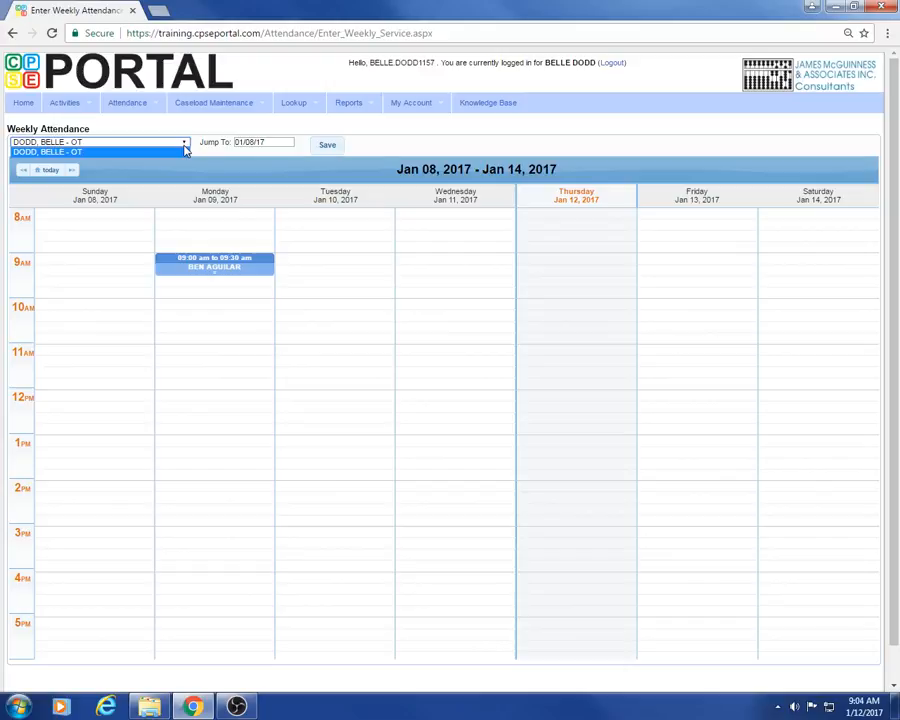
pyautogui.click(185, 151)
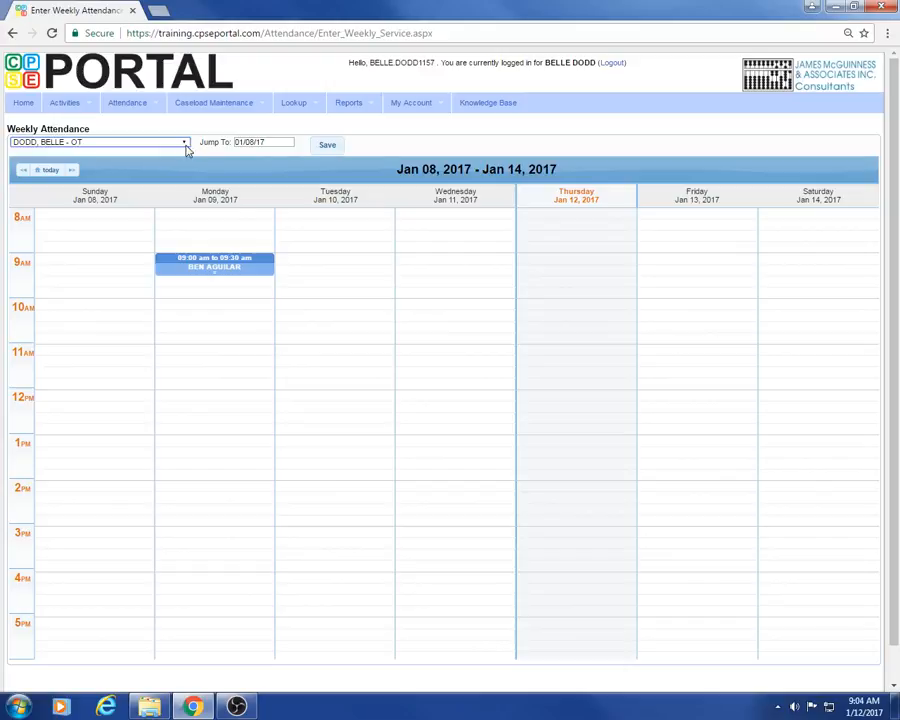
pyautogui.click(263, 143)
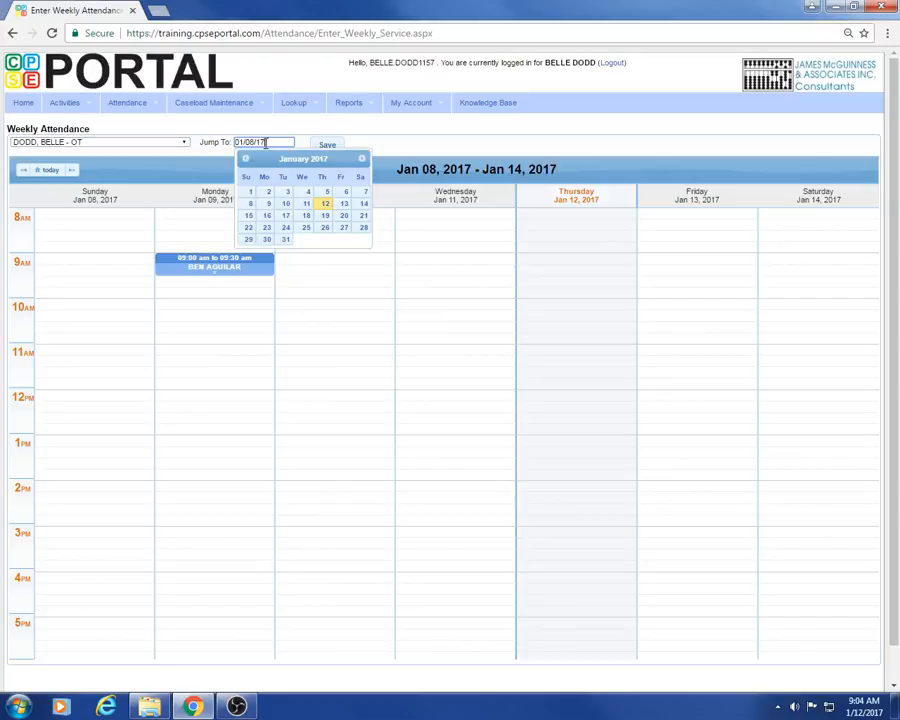
pyautogui.click(395, 146)
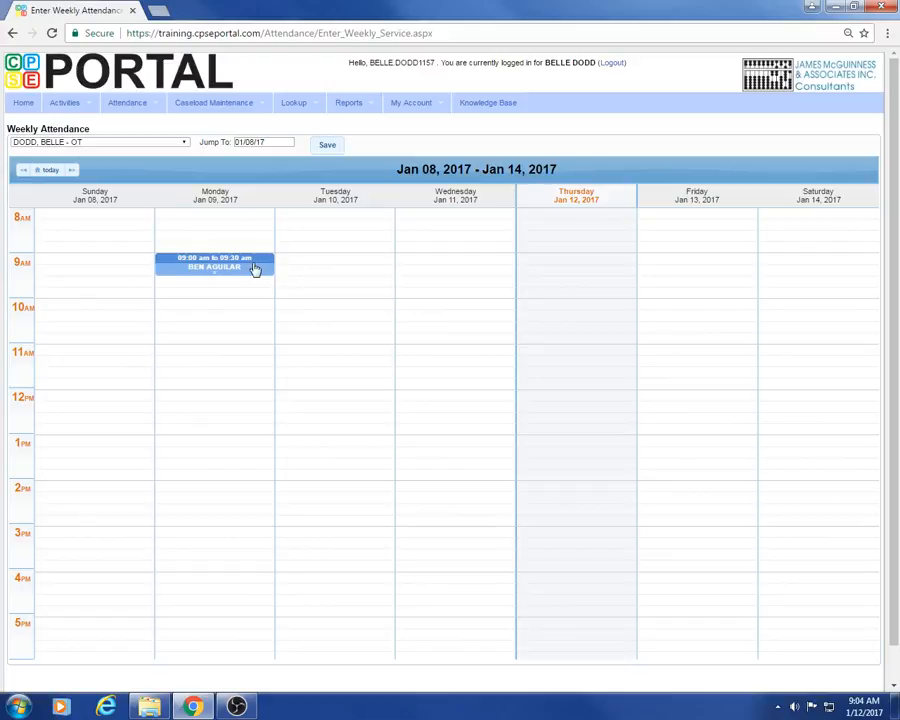
# - Start a 9:00 AM session on Wednesday, January 11, with Preschool setting, Magnolia location, and the child's 3x30 ST enrollment
pyautogui.click(420, 267)
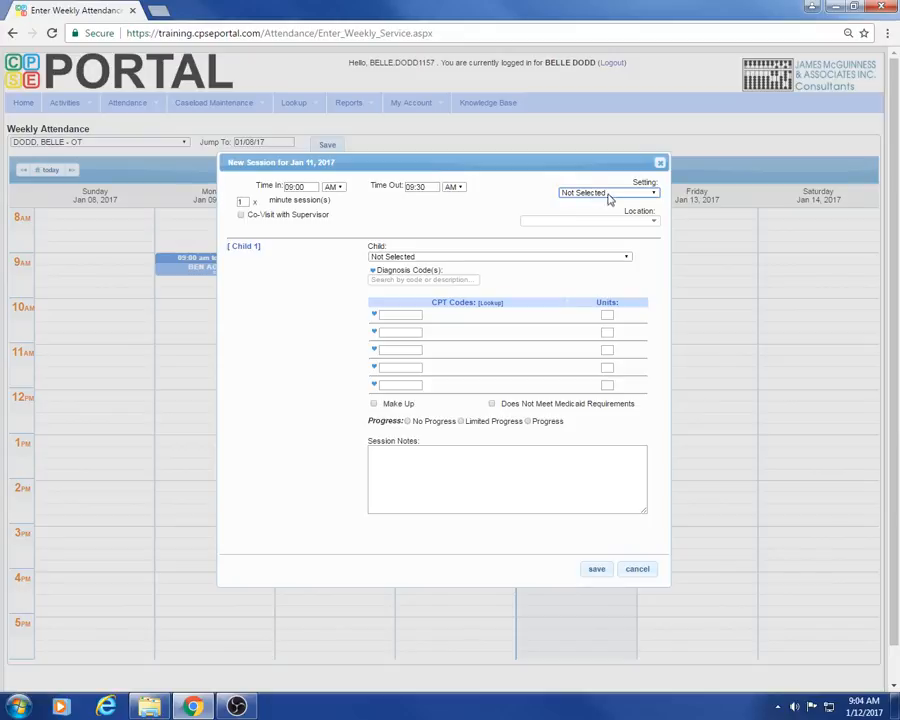
pyautogui.click(648, 195)
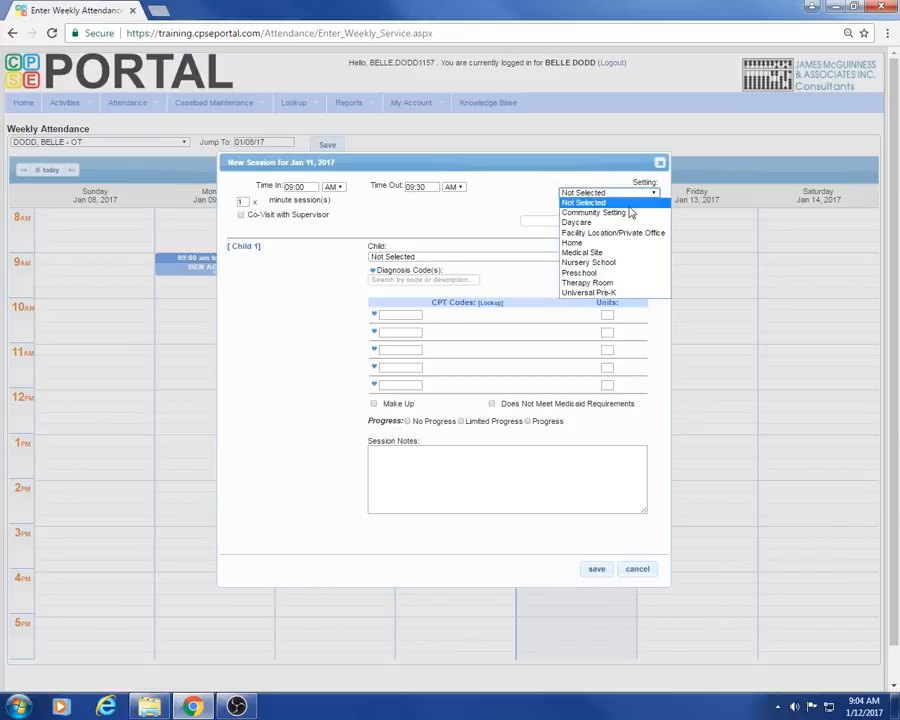
pyautogui.click(585, 272)
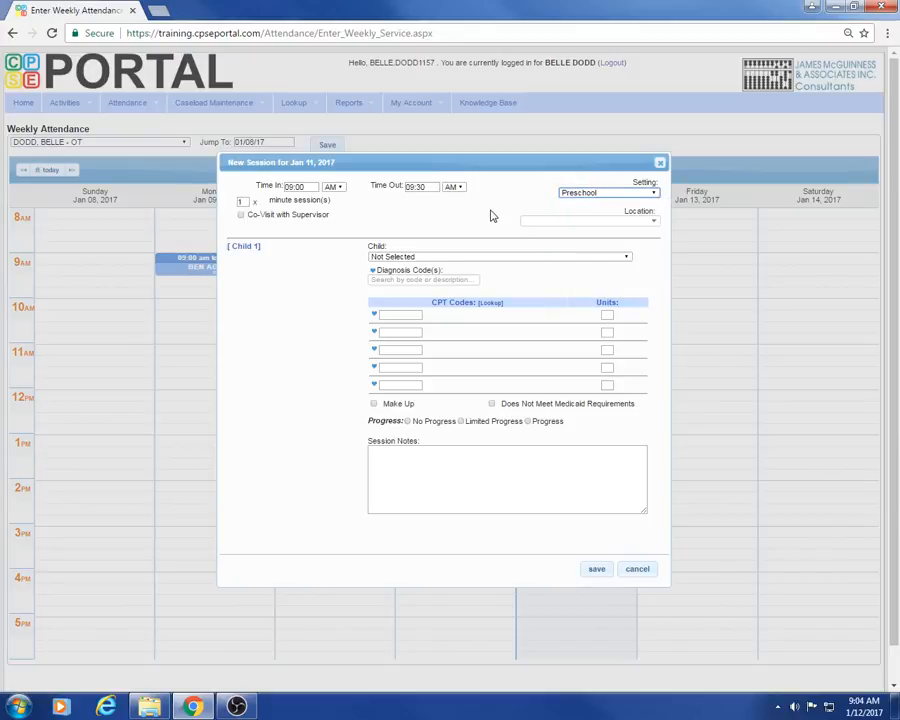
pyautogui.click(567, 221)
pyautogui.click(550, 233)
pyautogui.click(440, 257)
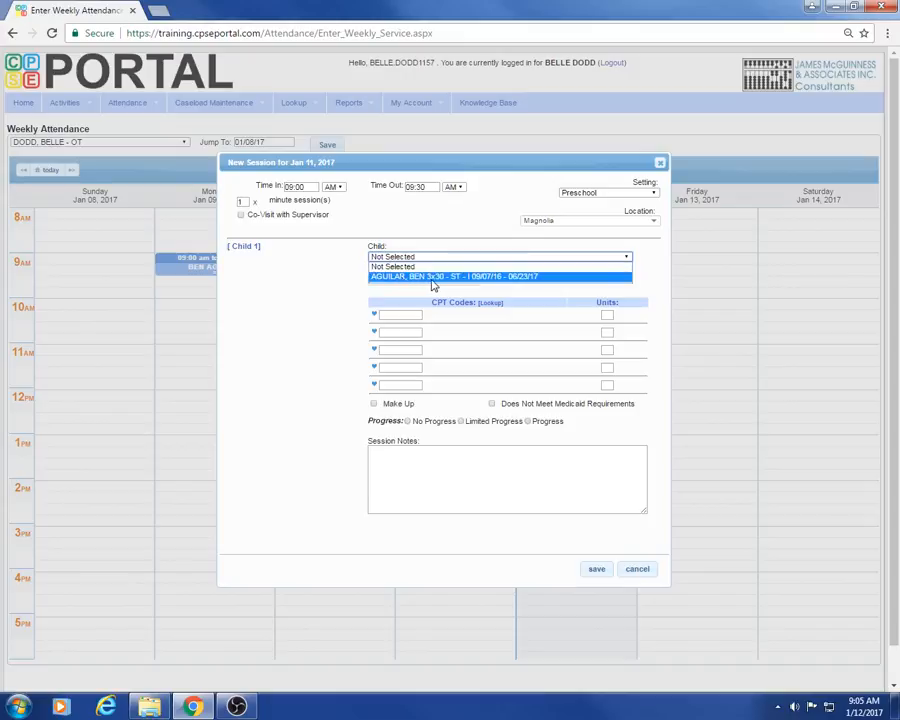
pyautogui.click(497, 282)
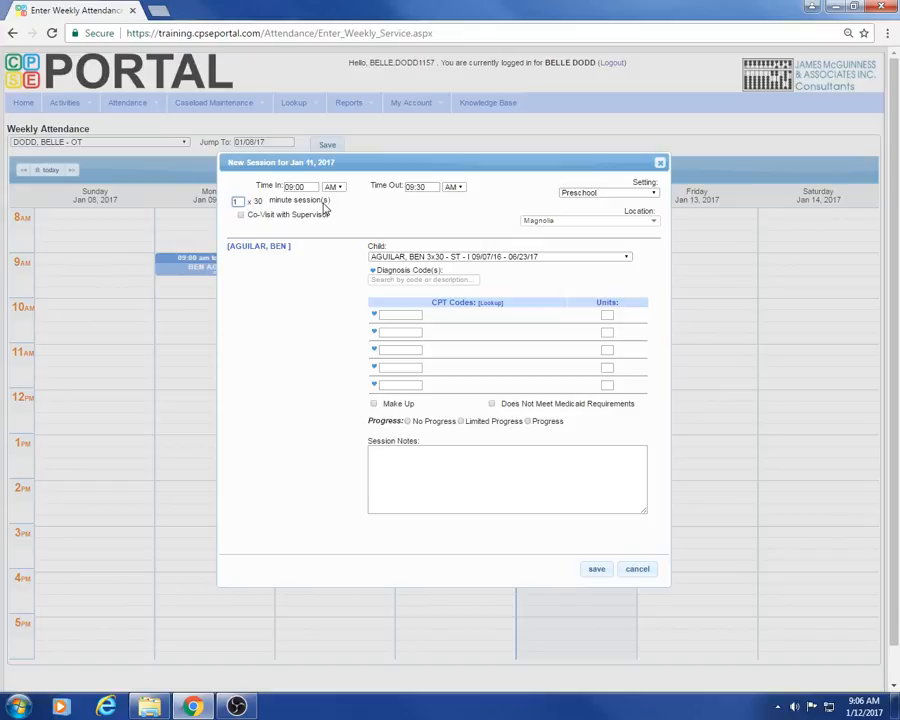
# - Try the Co-Visit with Supervisor option, view its list of supervisors, and leave the option turned off
pyautogui.moveTo(289, 218); pyautogui.dragTo(287, 219)
pyautogui.click(292, 217)
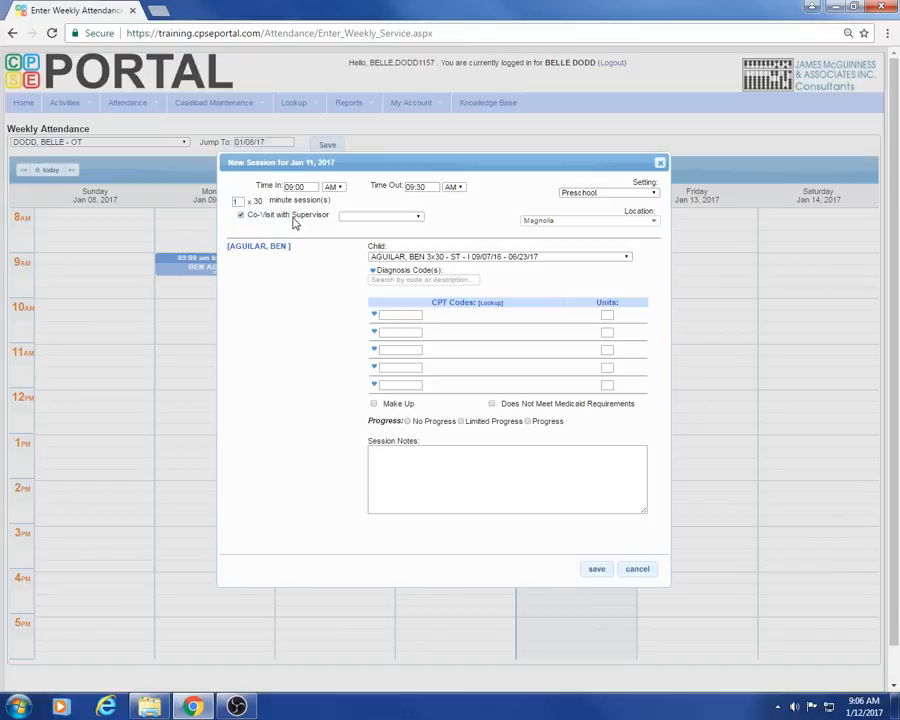
pyautogui.click(240, 215)
pyautogui.click(241, 217)
pyautogui.click(401, 219)
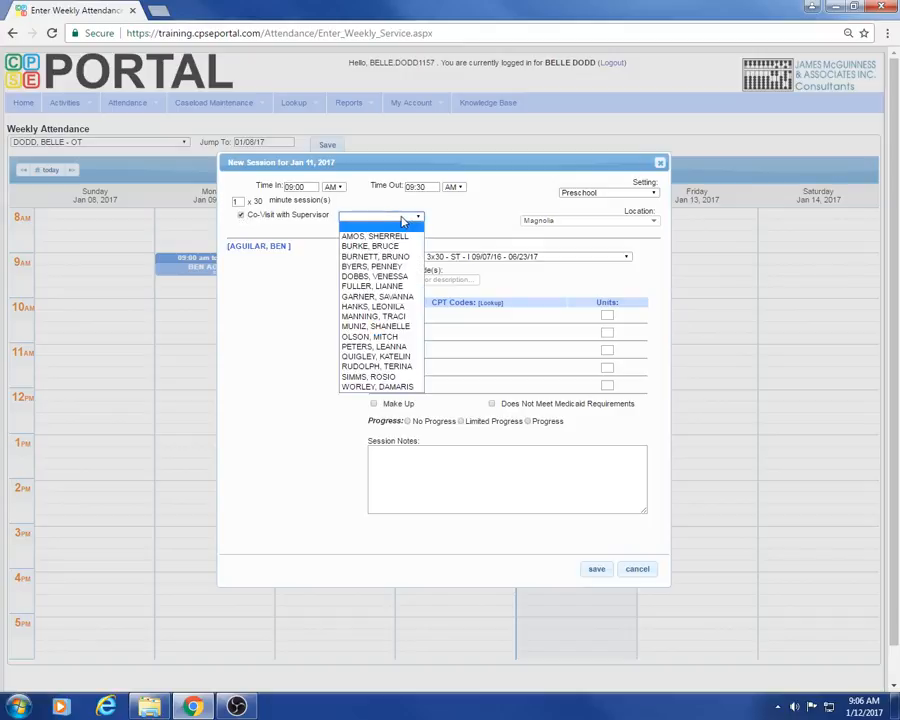
pyautogui.click(241, 216)
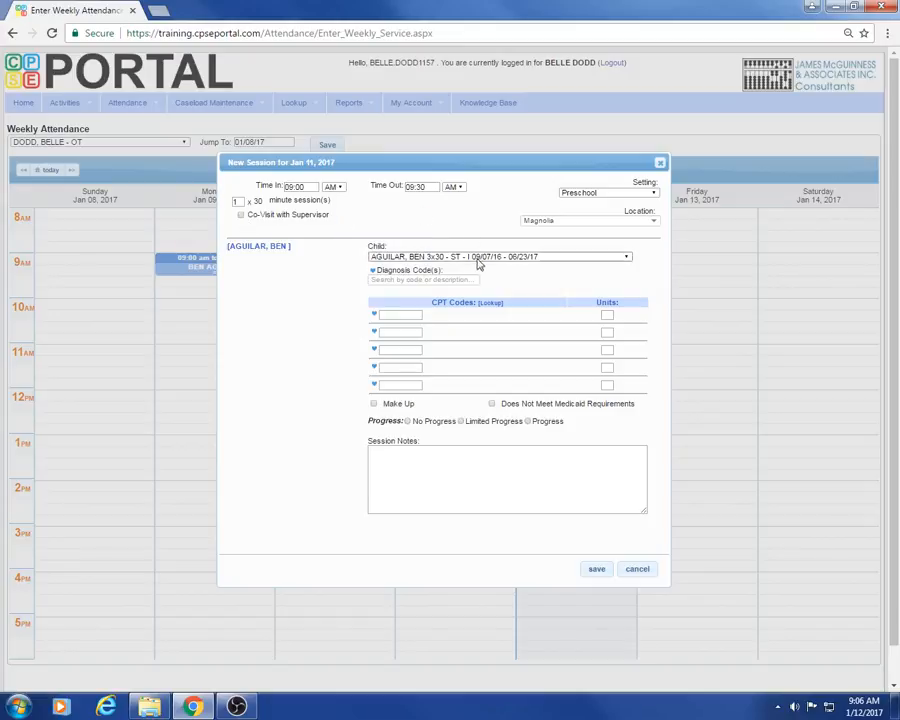
# - Check the saved favorites for the session's diagnosis codes and close the favorites list
pyautogui.click(454, 280)
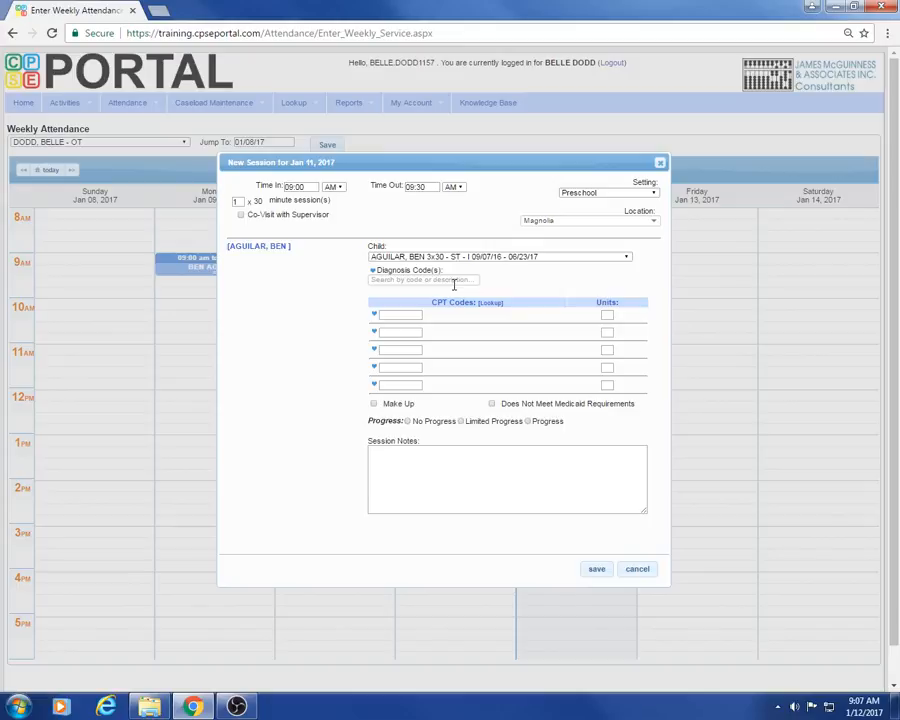
pyautogui.click(376, 274)
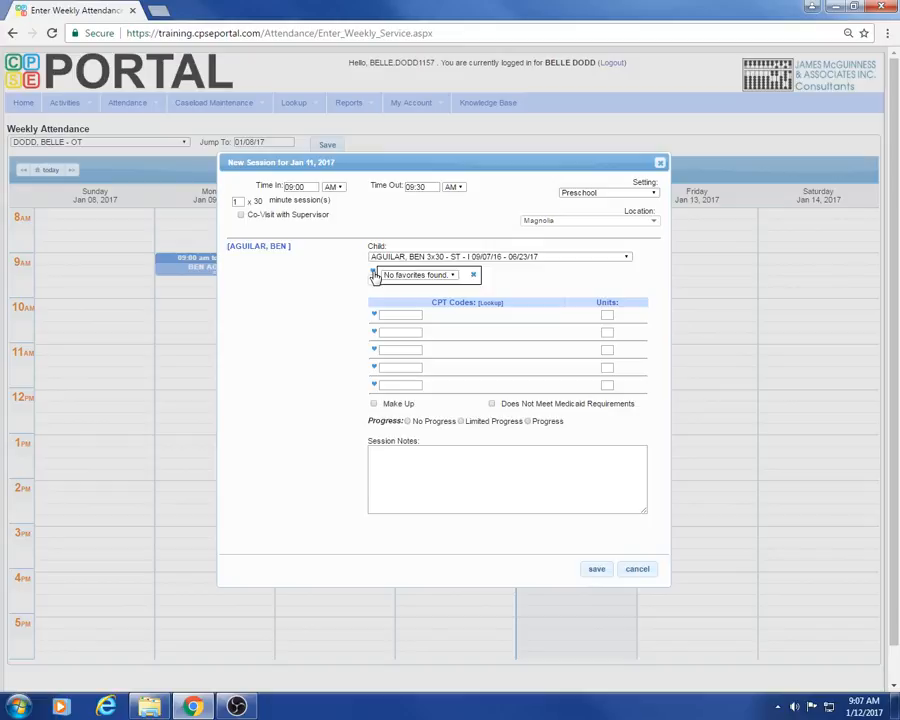
pyautogui.click(453, 275)
pyautogui.click(453, 279)
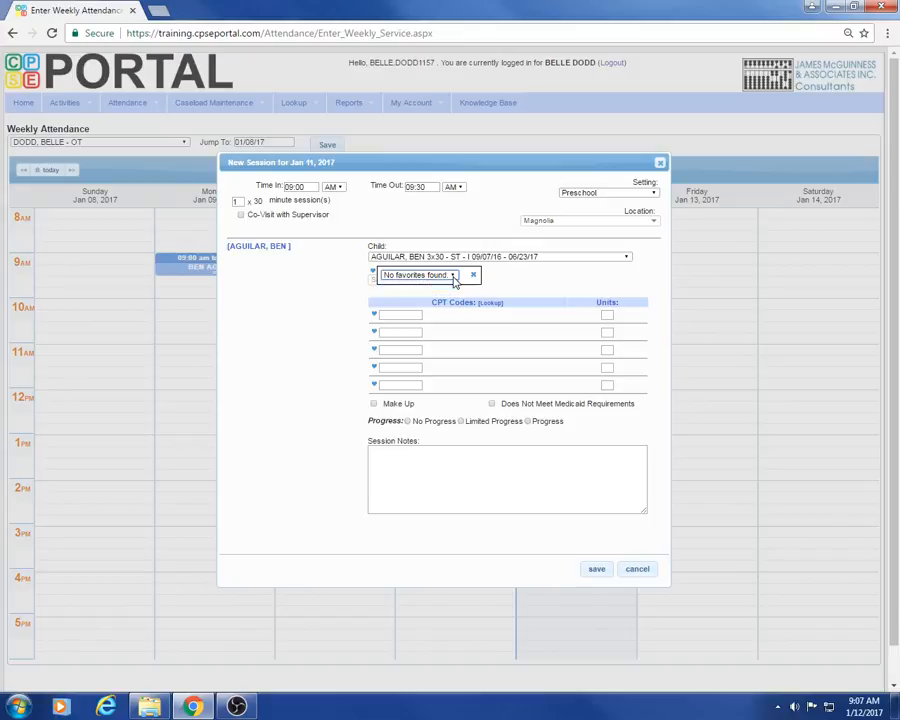
pyautogui.click(473, 275)
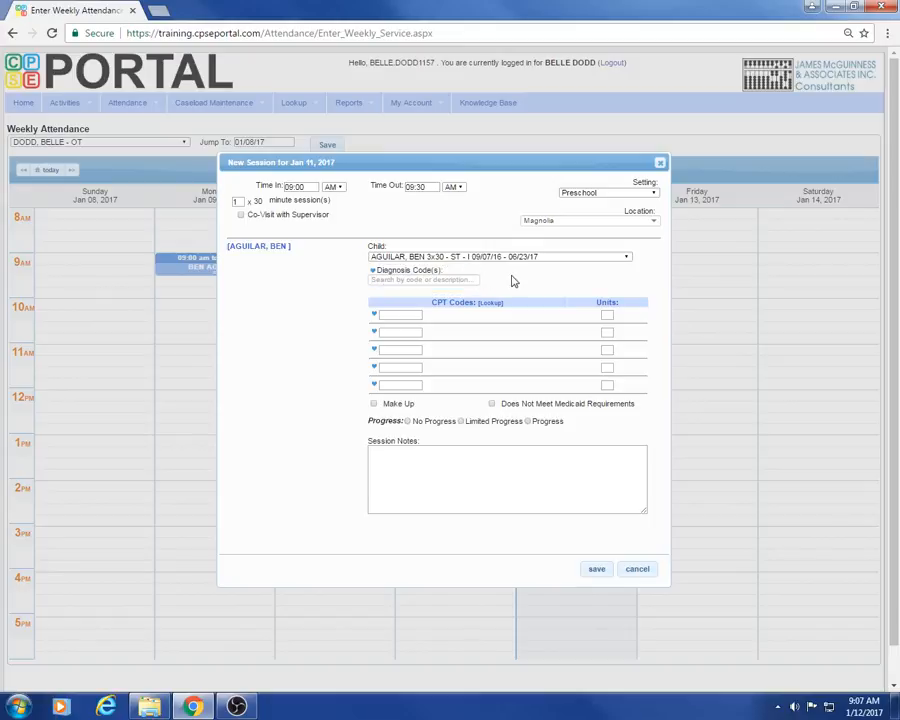
# - Add the diagnosis codes F82 and F84.5 to the child's session
pyautogui.click(455, 281)
pyautogui.write('F82')
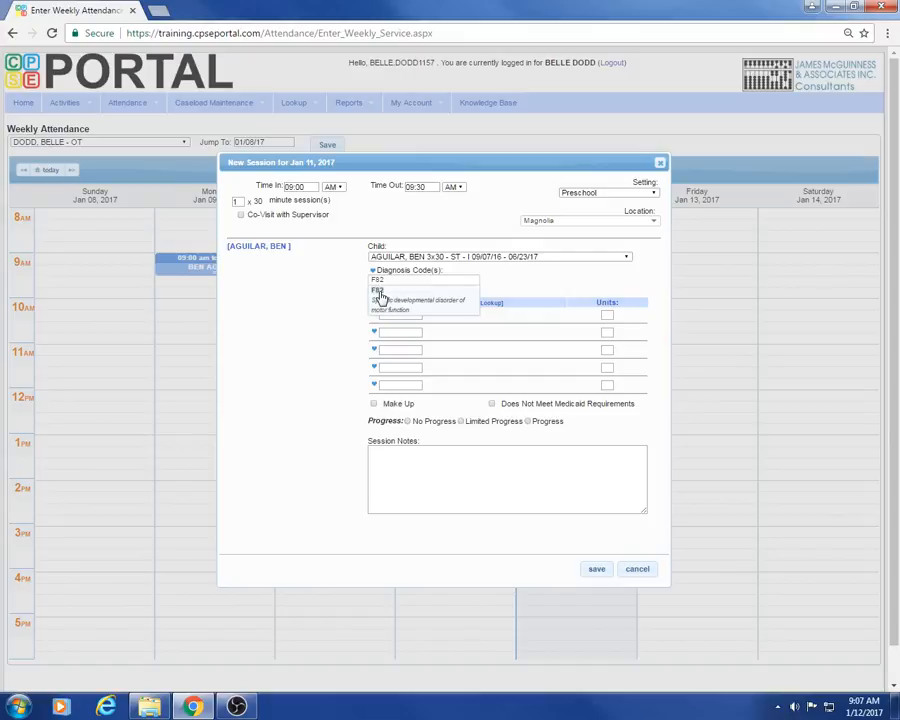
pyautogui.click(380, 295)
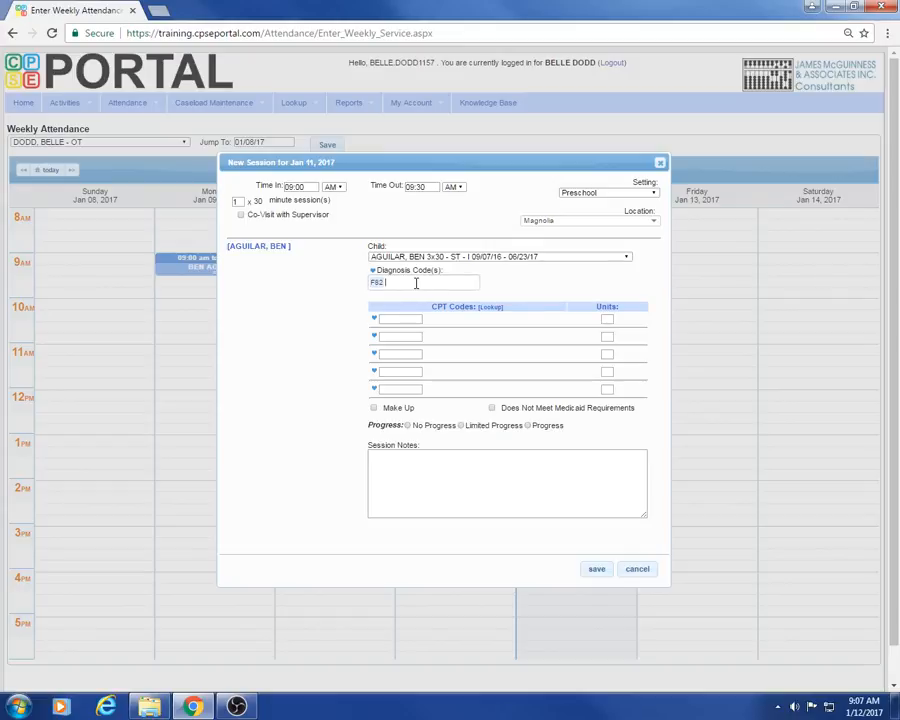
pyautogui.write('F84.5')
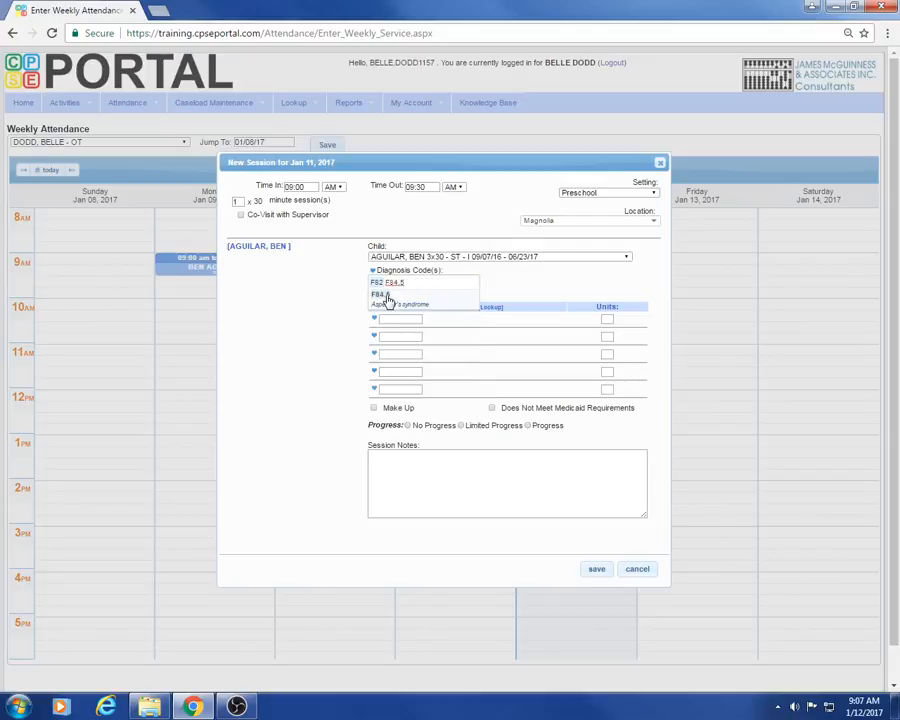
pyautogui.click(388, 300)
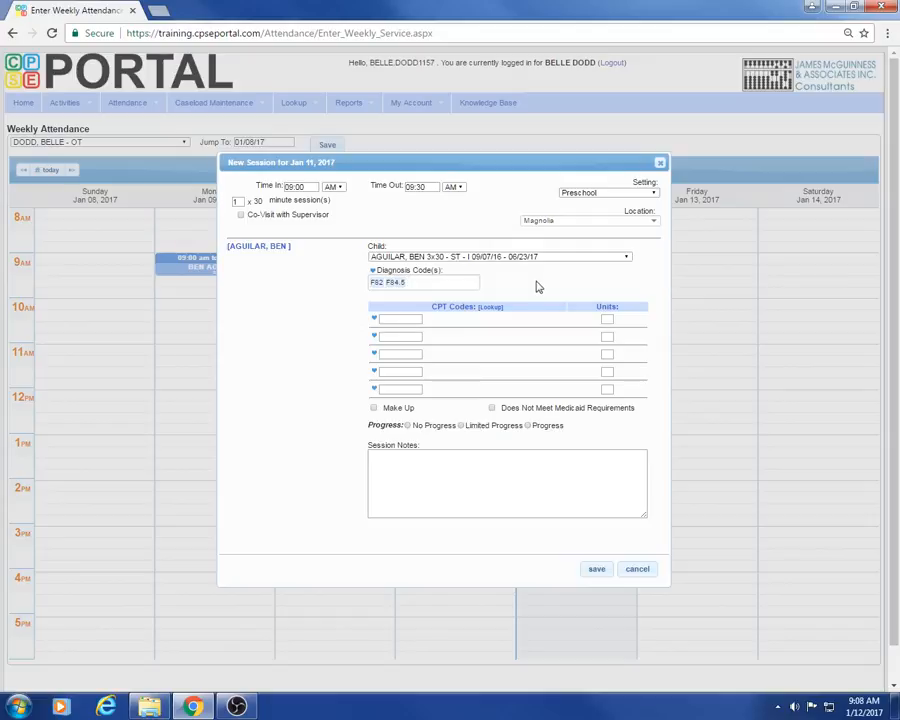
pyautogui.click(410, 318)
pyautogui.click(425, 285)
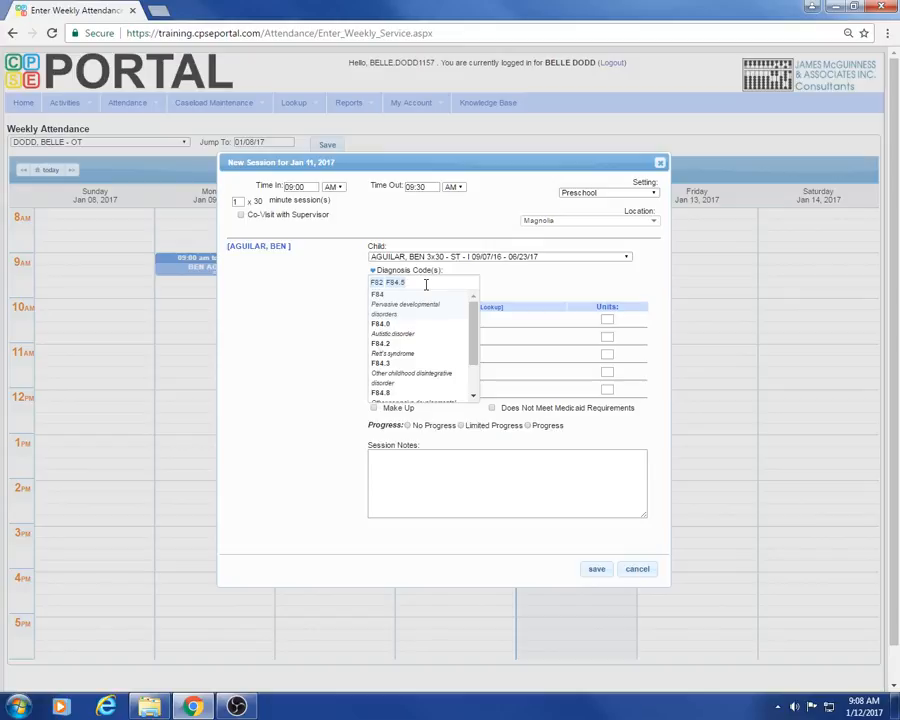
pyautogui.click(516, 276)
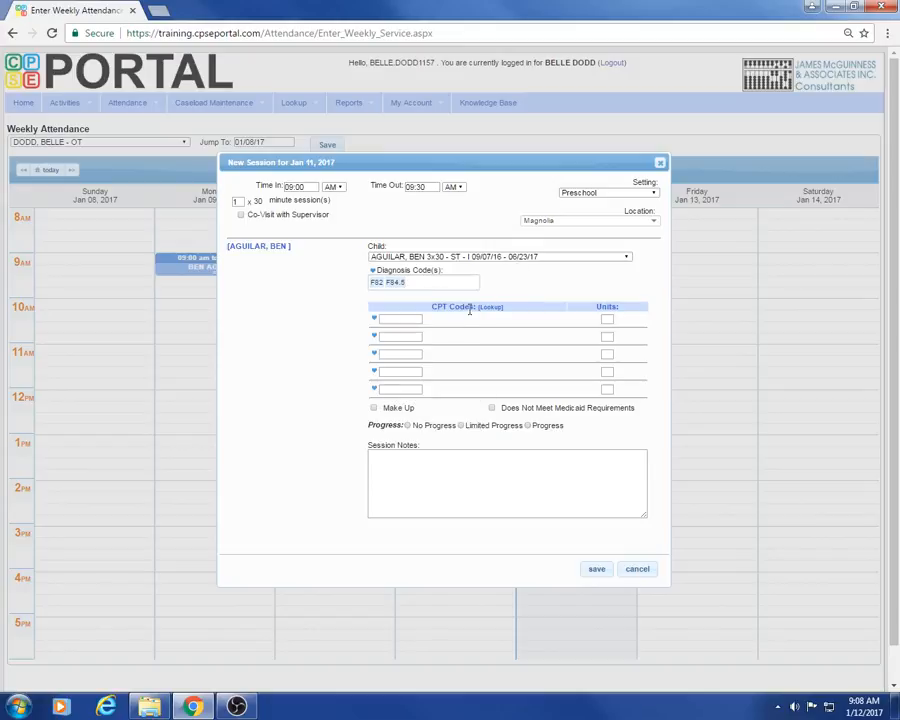
# - Enter CPT code 92507 with 1 unit in the first CPT row of the session
pyautogui.click(405, 318)
pyautogui.write('92507')
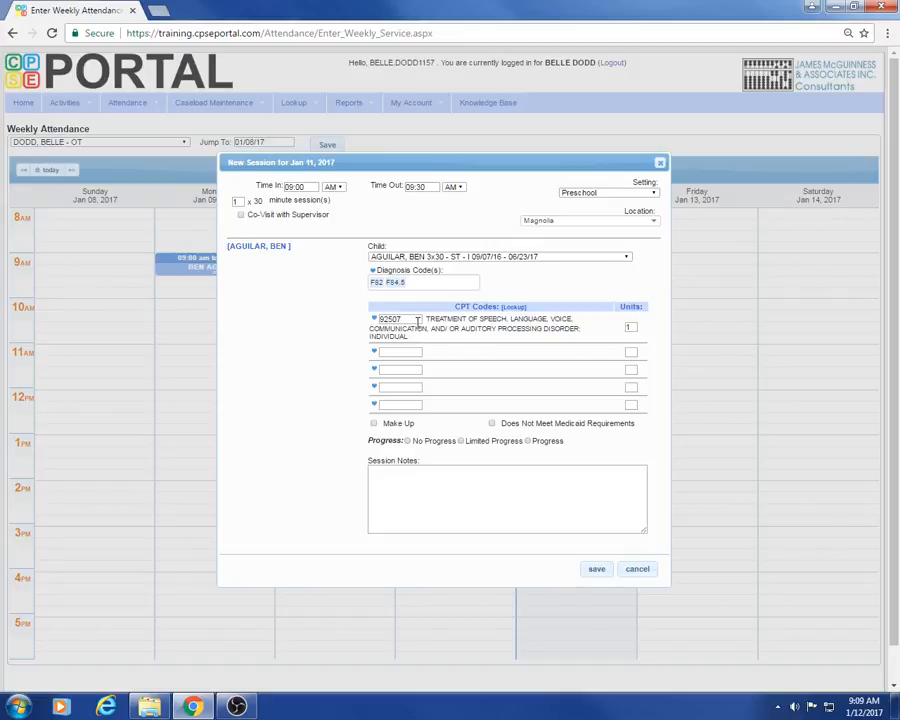
pyautogui.click(636, 327)
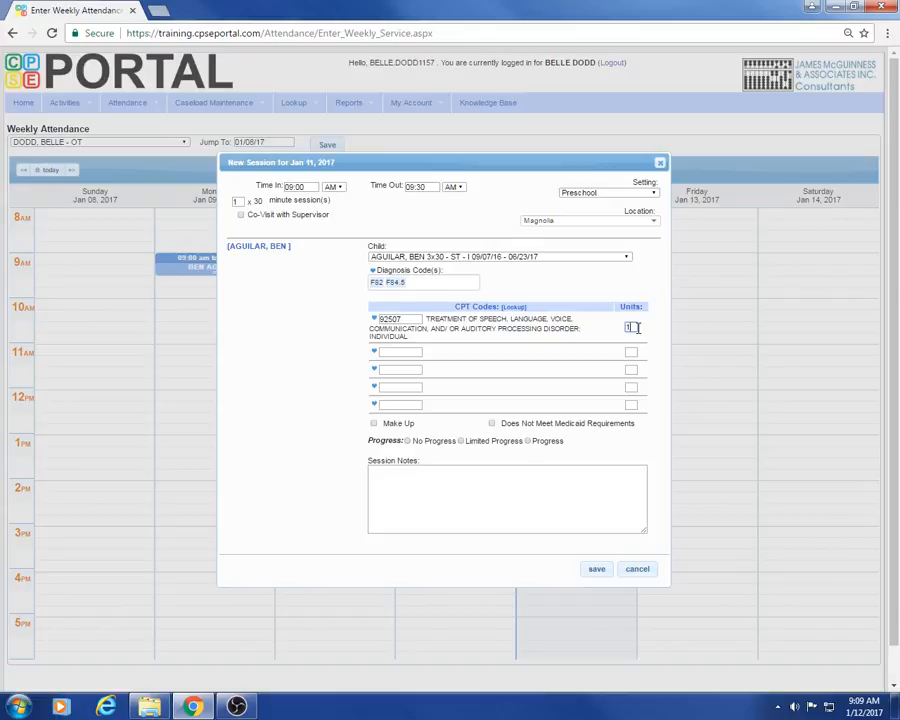
# - Try marking the session as a make-up, view the Make Up For date picker, and clear the option
pyautogui.click(375, 424)
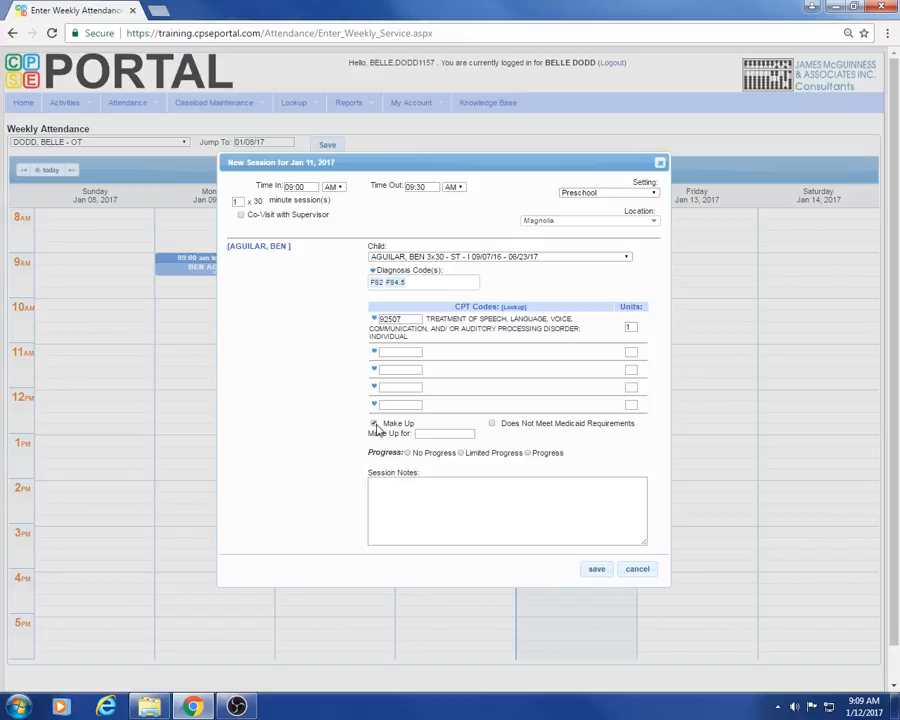
pyautogui.click(432, 433)
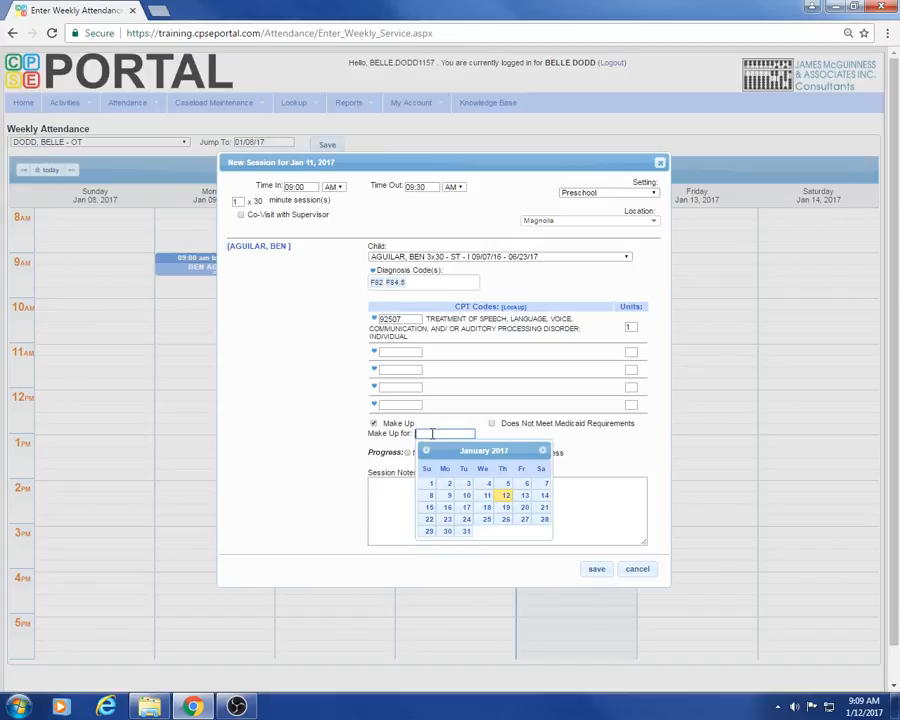
pyautogui.click(374, 424)
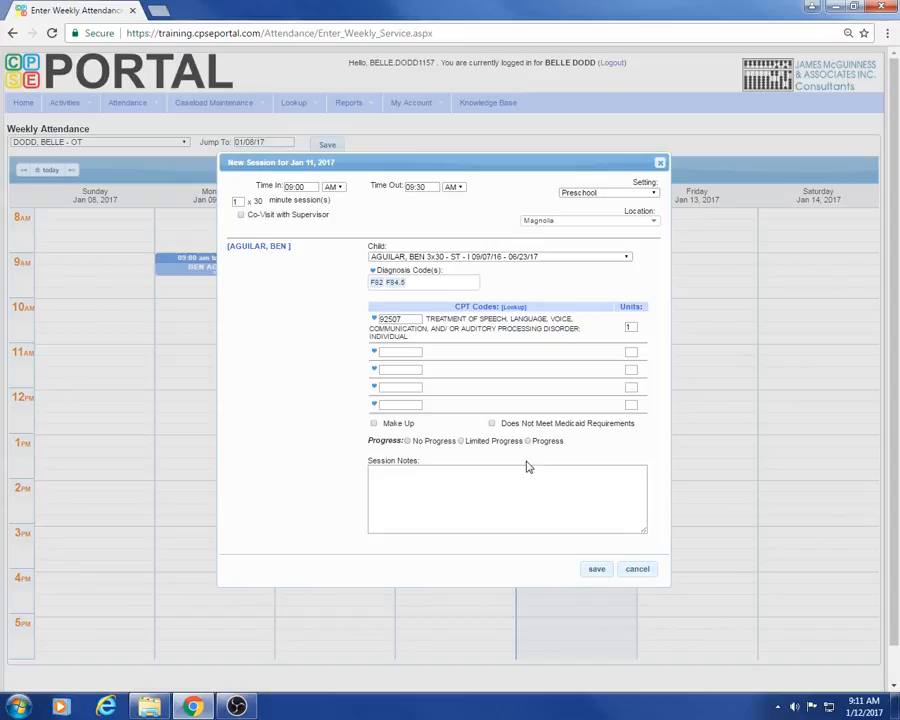
# - Enter the session note "Improvement in ability to relate info." and save the session to the calendar
pyautogui.click(494, 475)
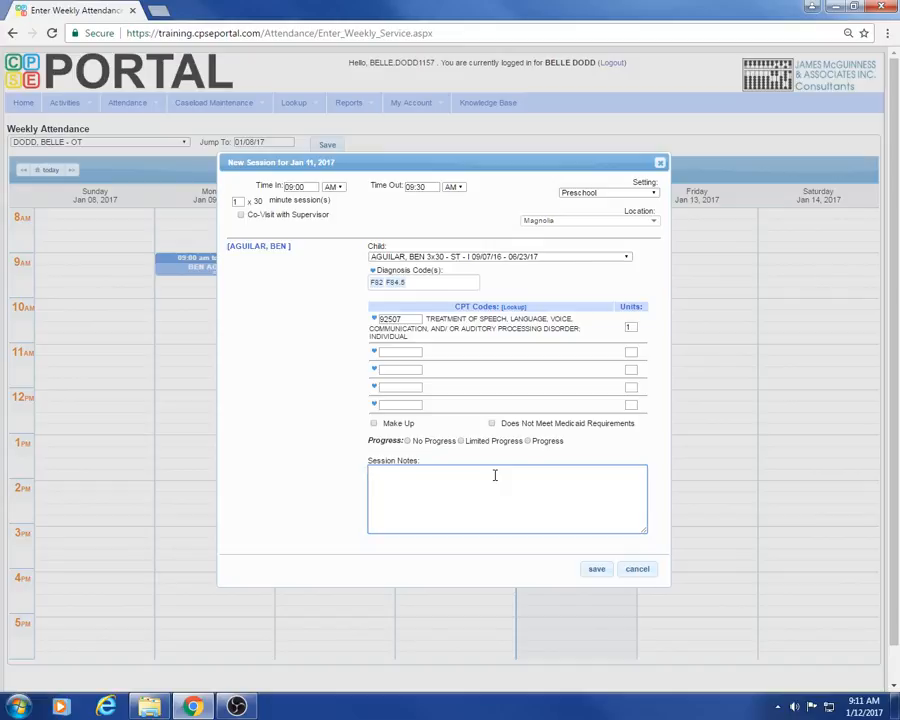
pyautogui.write('Improvement in ability to re')
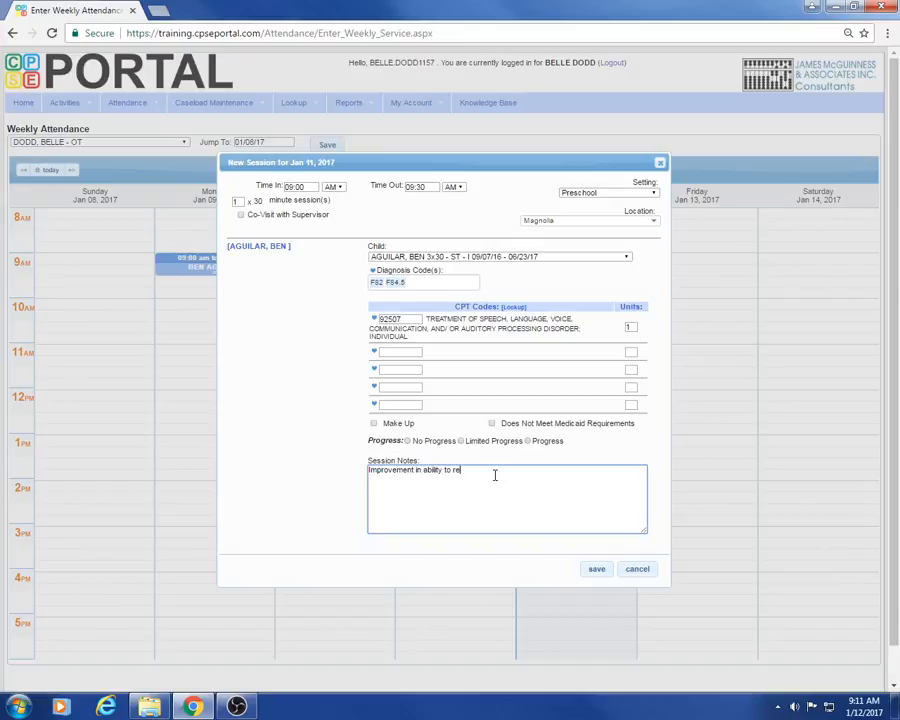
pyautogui.write('late info.')
pyautogui.click(596, 569)
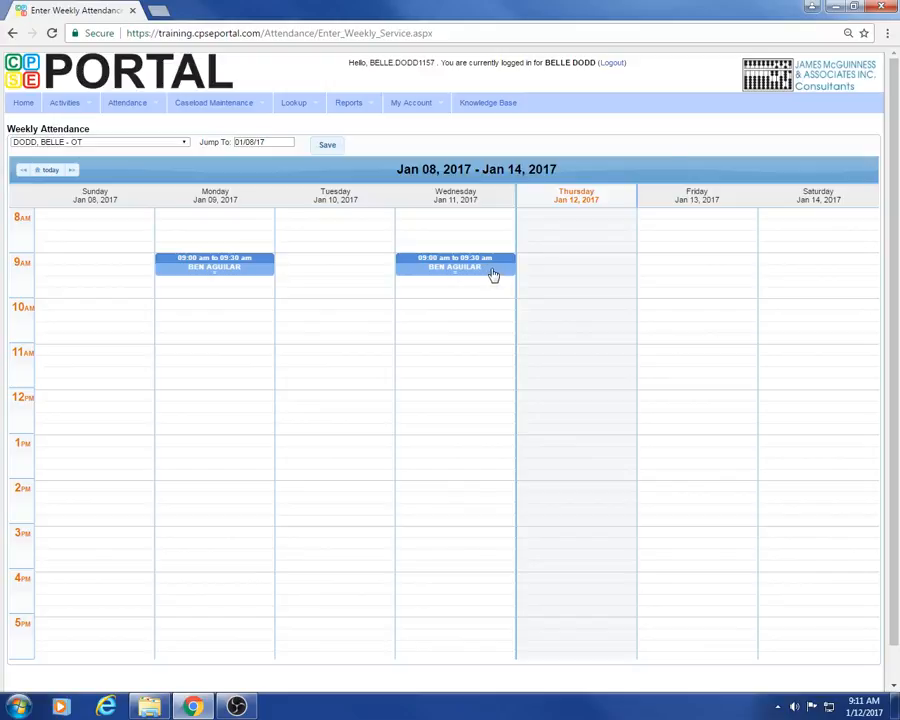
# - Reopen the January 11 session, set its progress to Limited Progress, and save the edited session
pyautogui.click(493, 270)
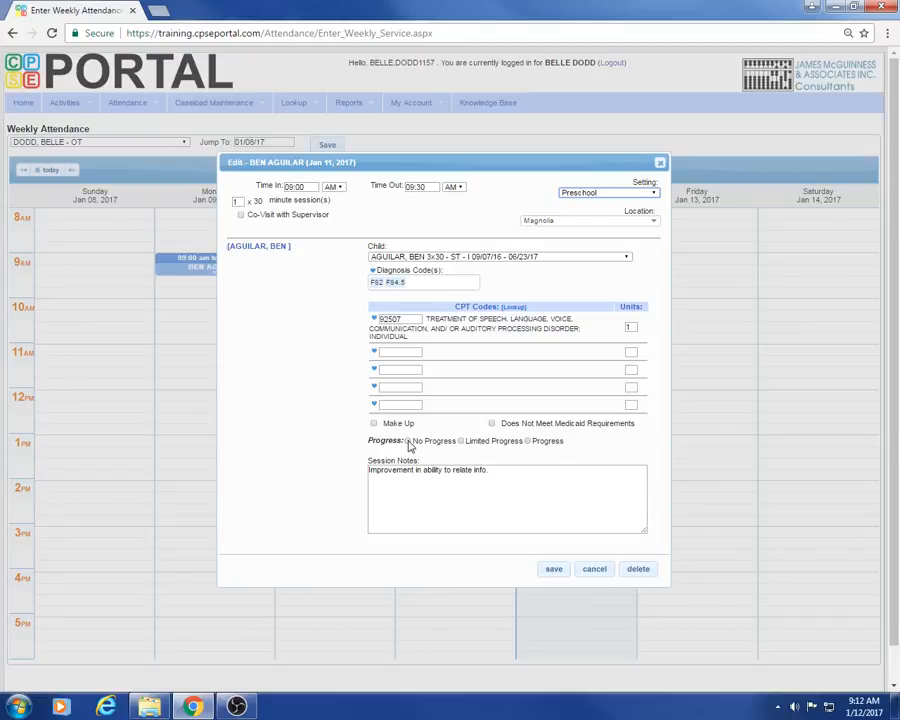
pyautogui.click(461, 441)
pyautogui.click(554, 572)
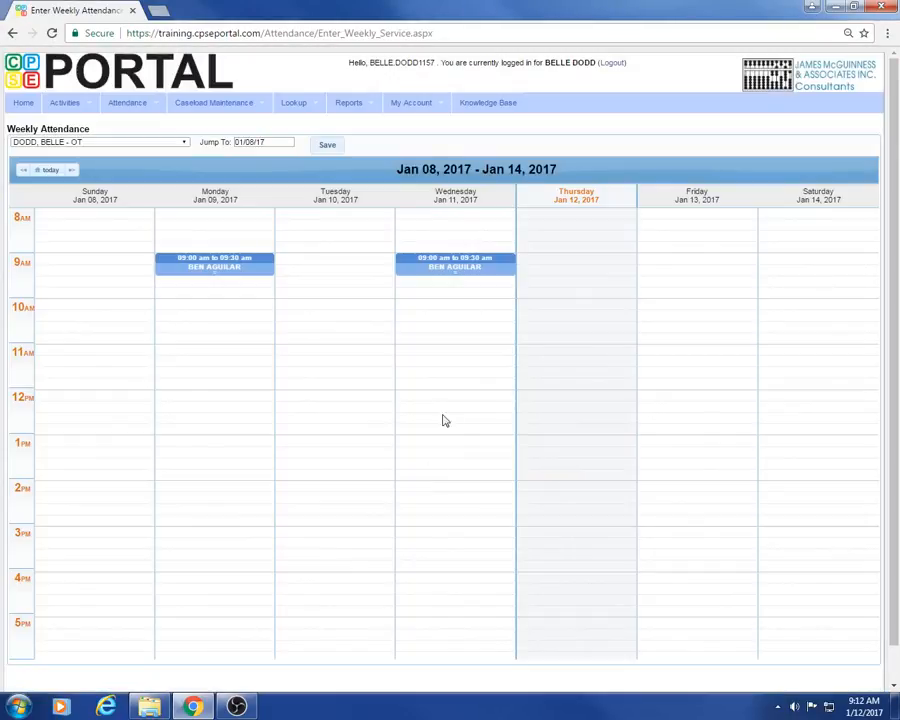